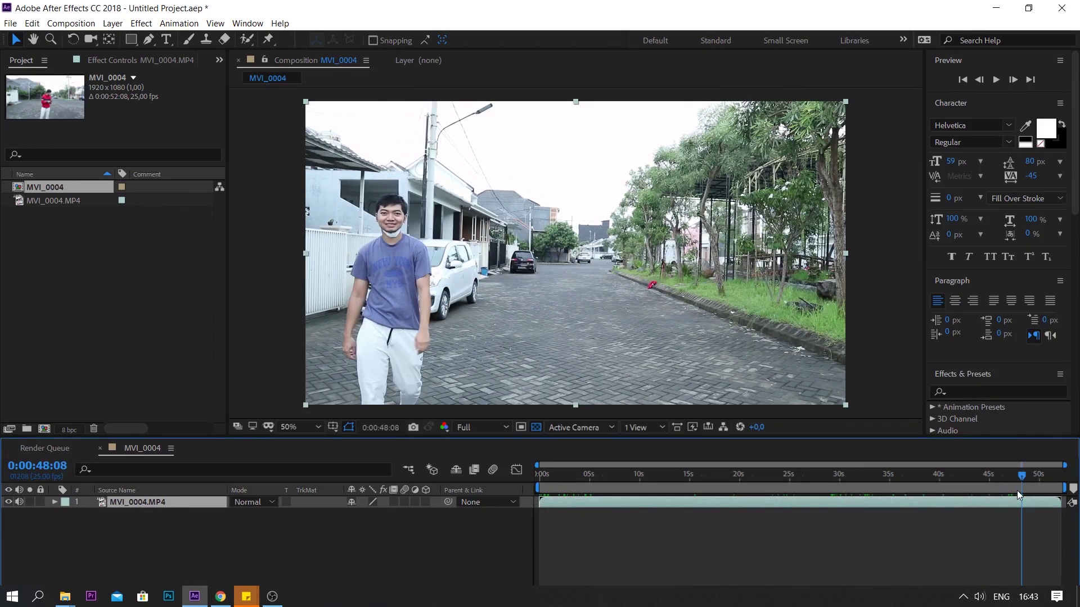
- Remove the part of MVI_0004.MP4 after 0:00:48:08 and apply Track Camera to the remaining clip
key("ctrl+shift+d")
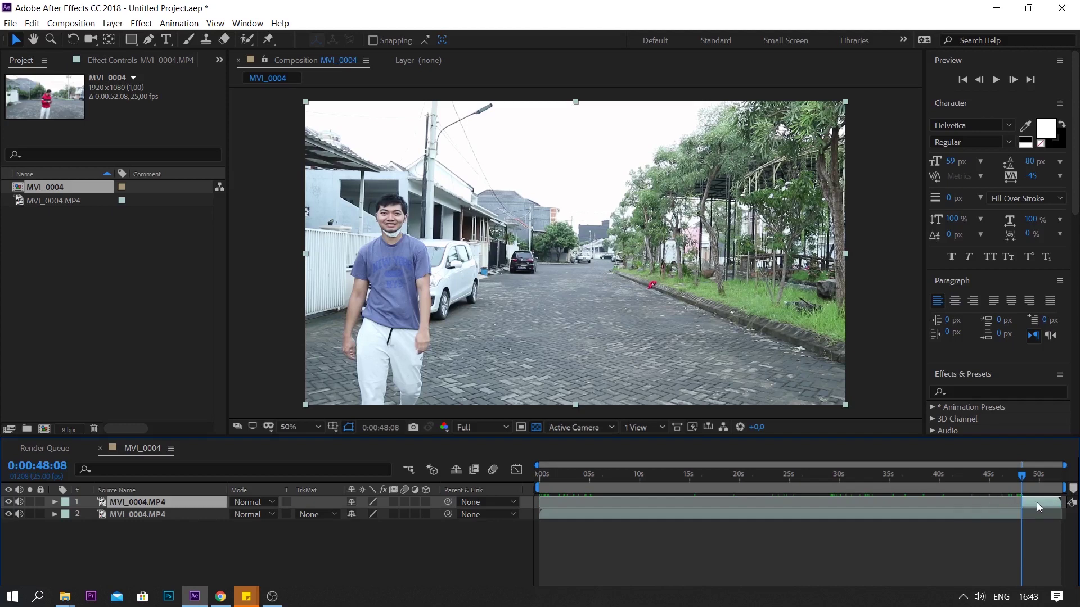
key("Delete")
left_click_drag(589, 485, 540, 496)
left_click(571, 504)
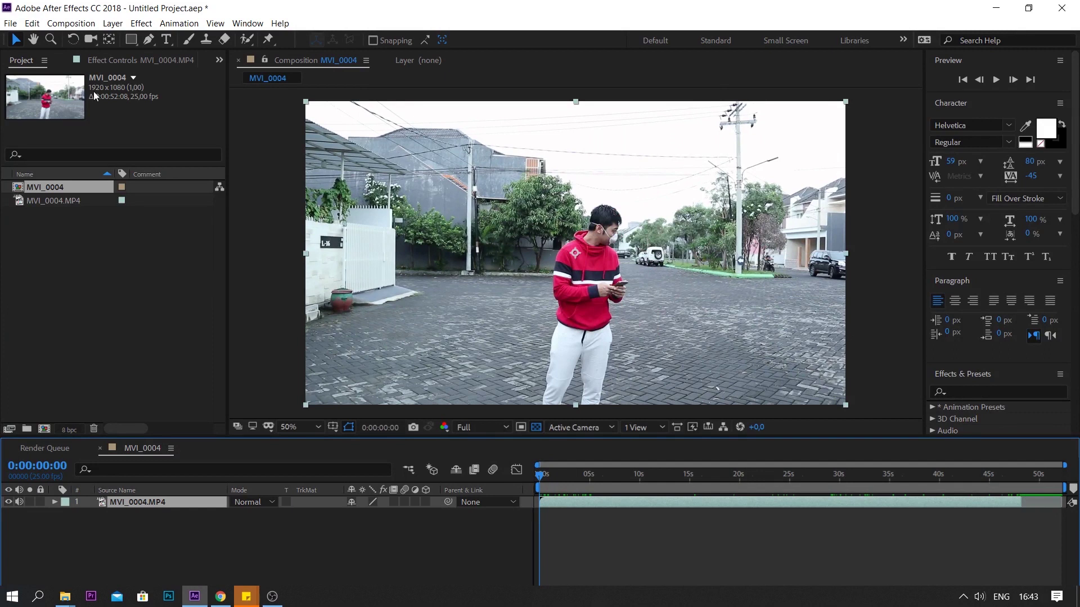
left_click(178, 23)
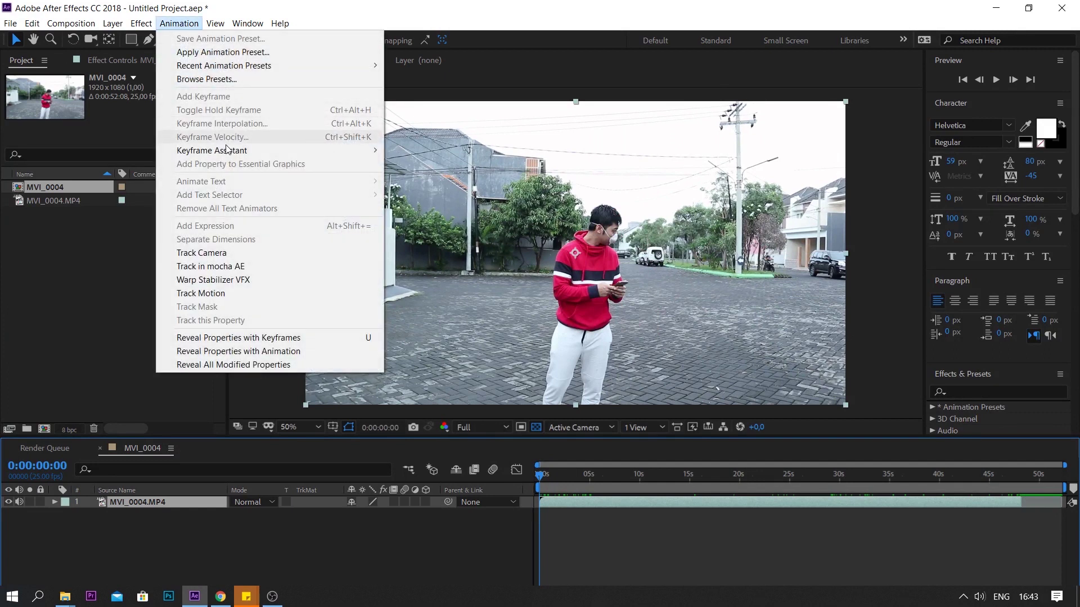
left_click(221, 252)
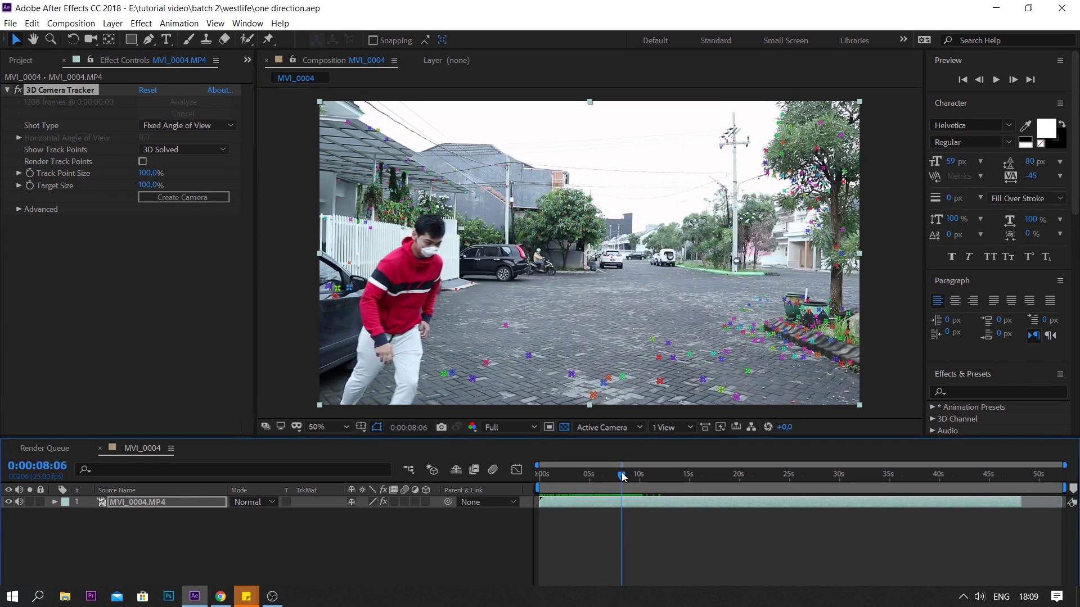
- Duplicate the tracked clip layer, split the upper copy at 0:00:07:12 and delete its later part
left_click_drag(622, 476, 615, 477)
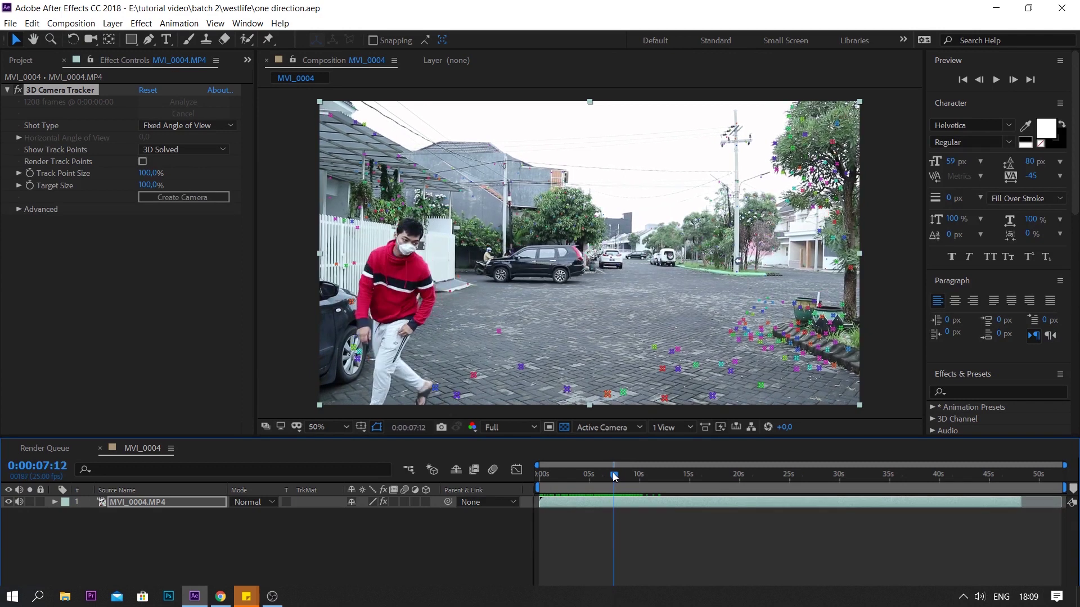
left_click(622, 501)
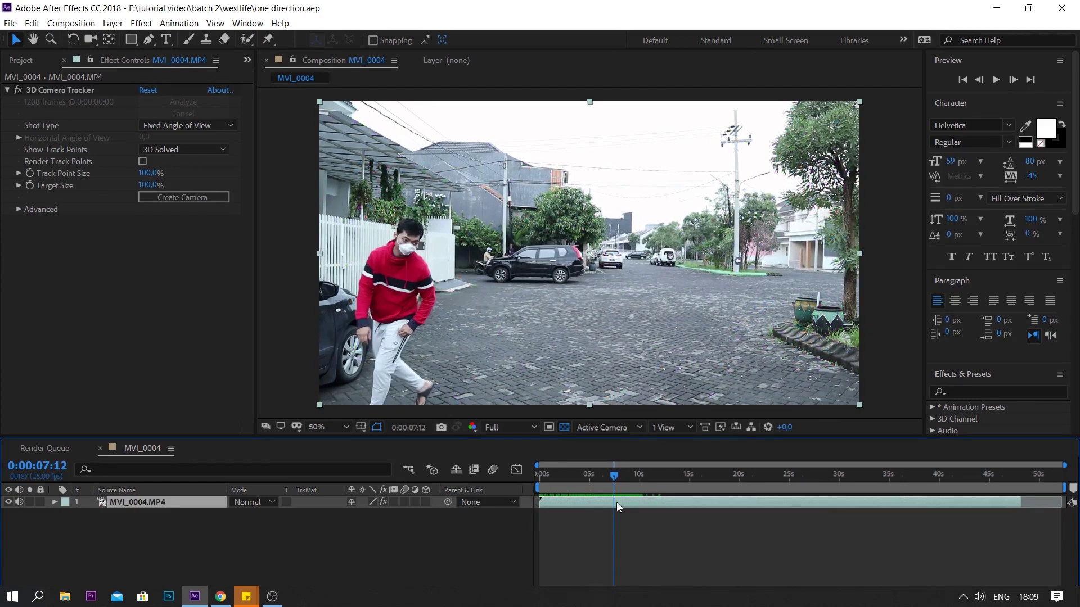
key("ctrl+d")
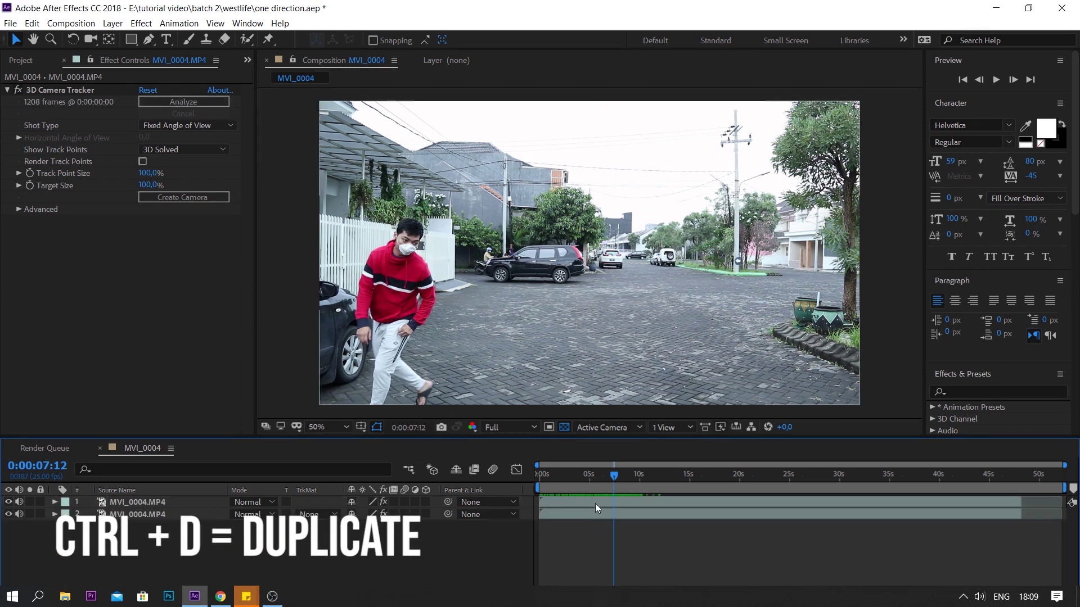
left_click(607, 501)
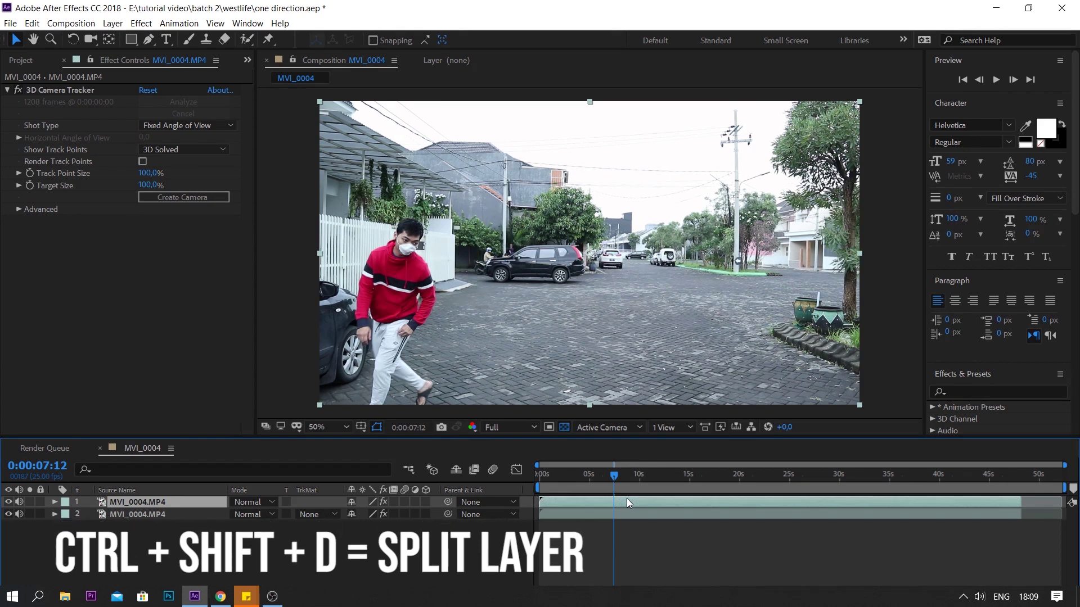
key("ctrl+shift+d")
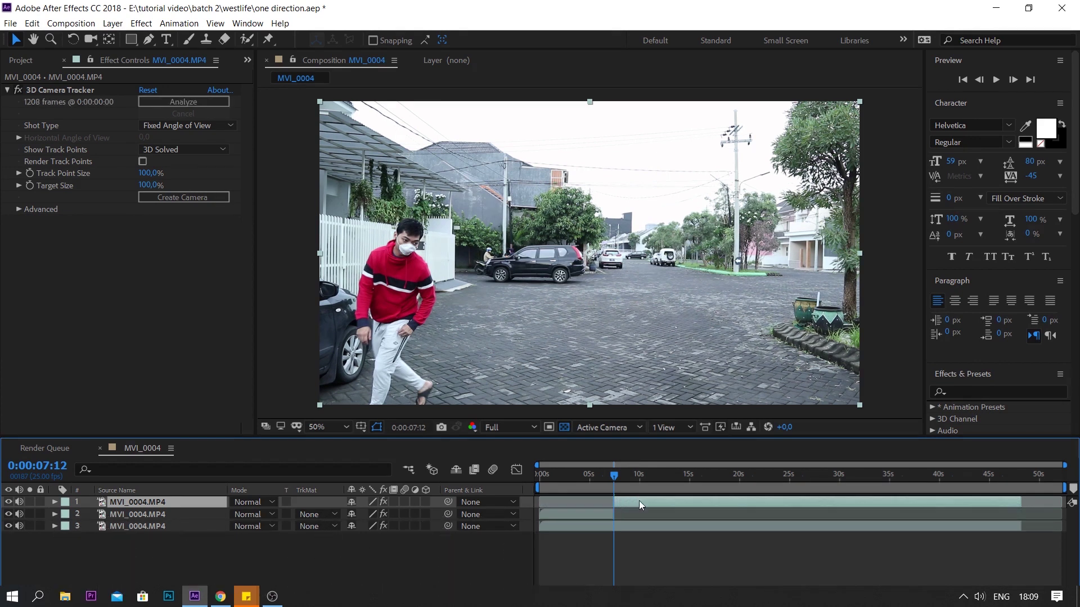
key("Delete")
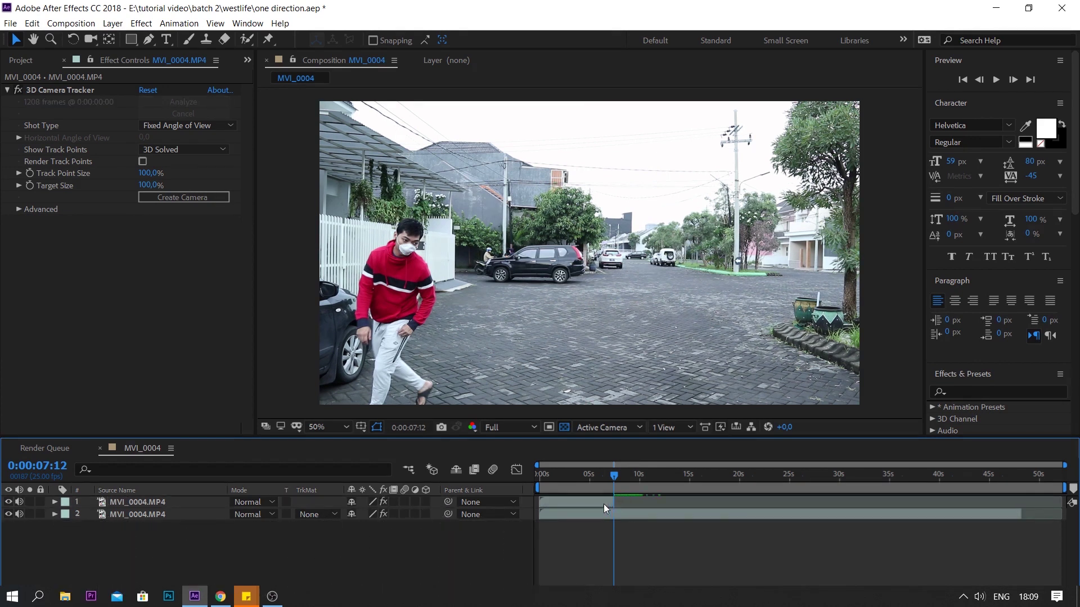
- Apply Freeze Frame at 0:00:07:12 to the shortened upper clip layer
left_click(604, 504)
right_click(604, 504)
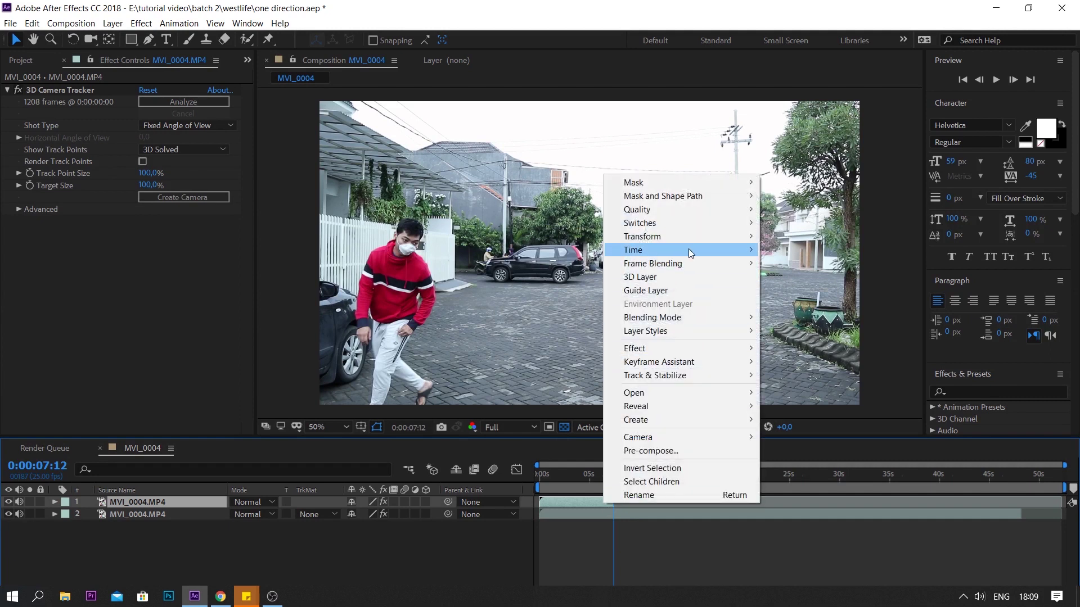
mouse_move(690, 249)
left_click(793, 291)
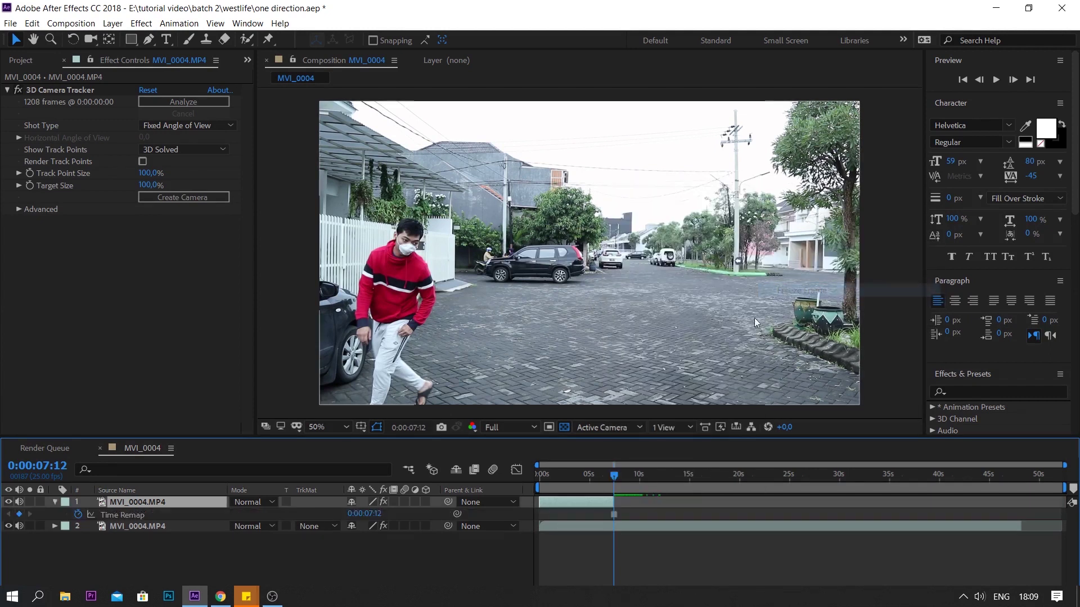
- Hide the lower clip layer and delete the 3D Camera Tracker effect from the frozen upper layer
left_click(9, 527)
left_click(65, 90)
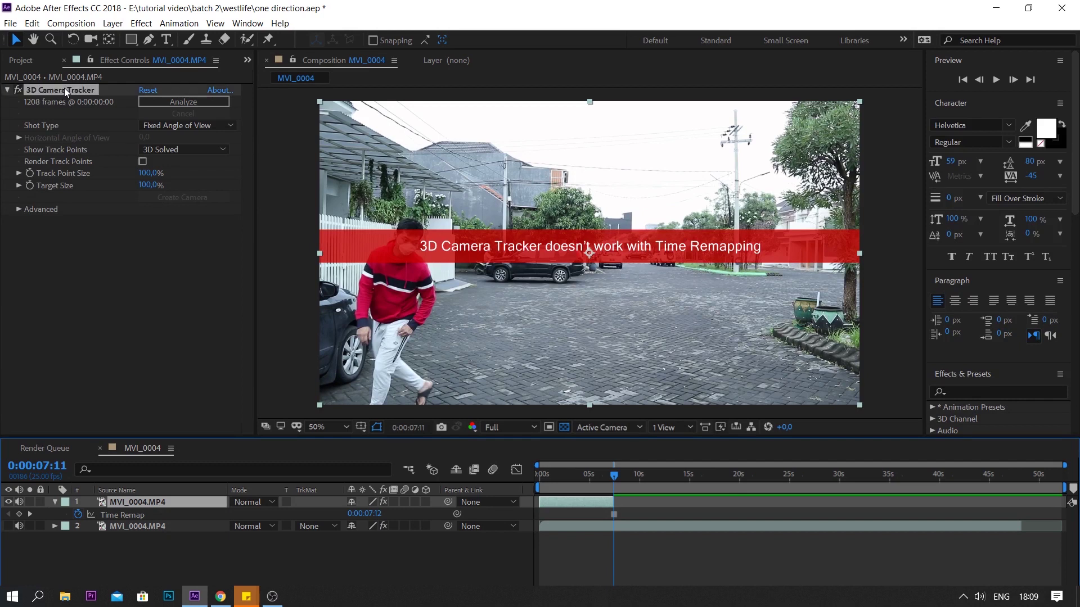
key("Delete")
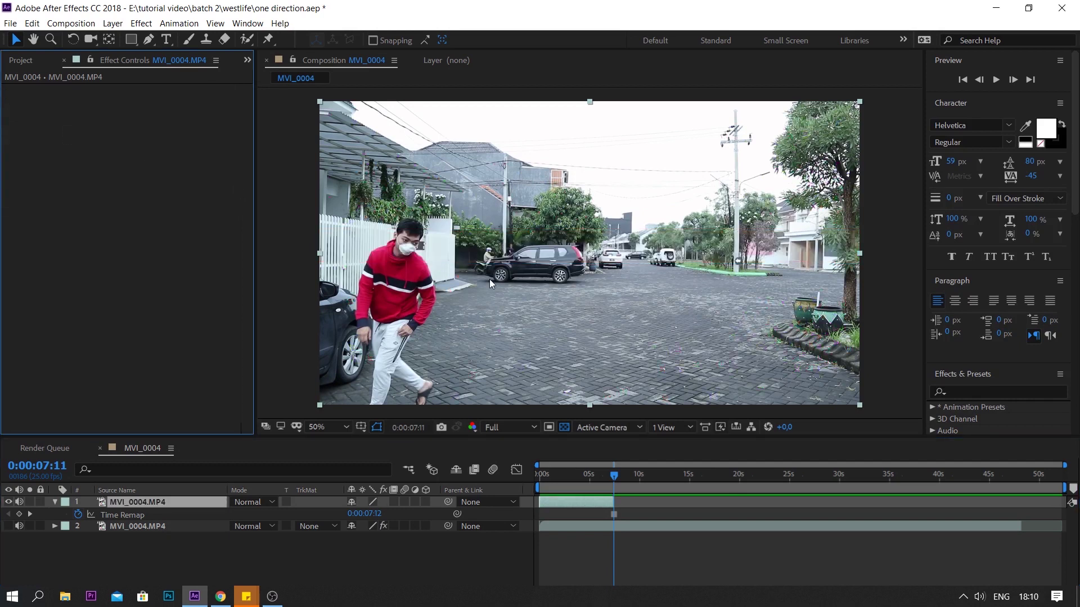
- Trace the man's full outline with a closed Pen tool mask on the frozen layer
left_click(150, 41)
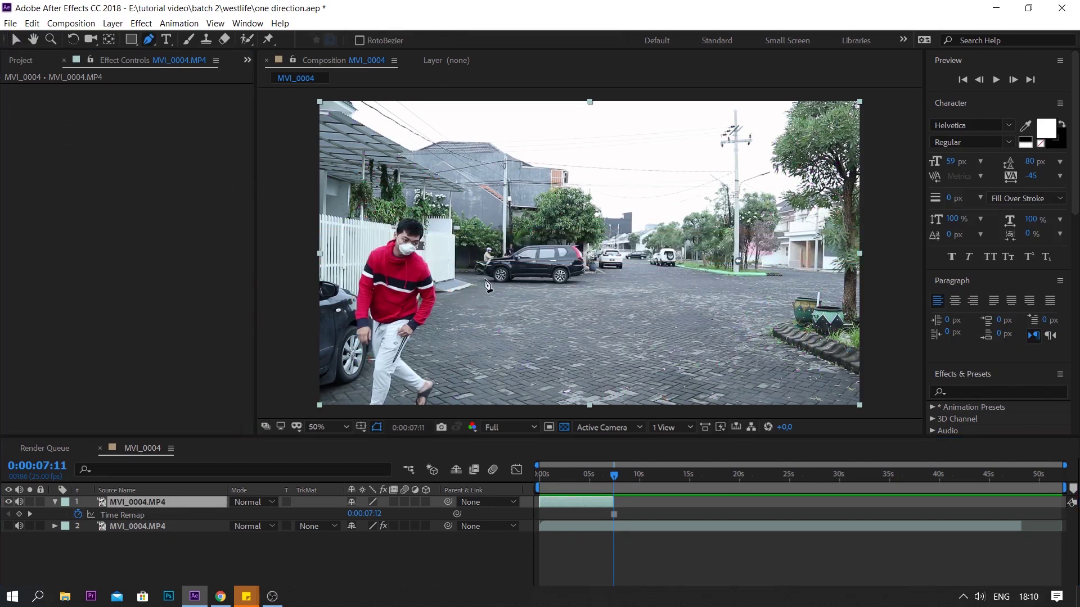
scroll(480, 292, "up", 4)
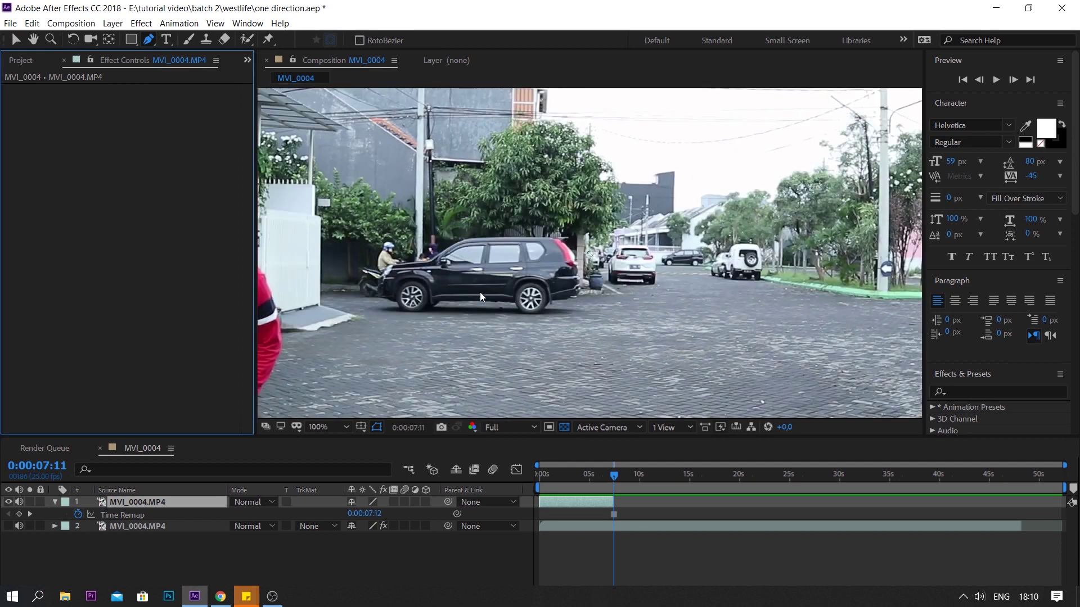
key("space")
left_click_drag(396, 295, 835, 217)
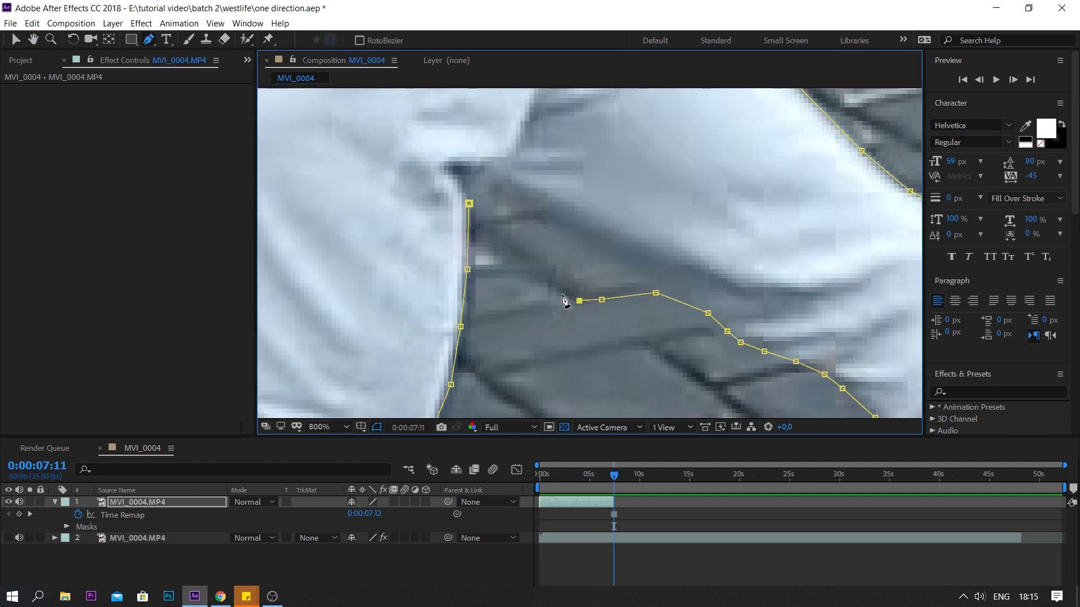
left_click(469, 205)
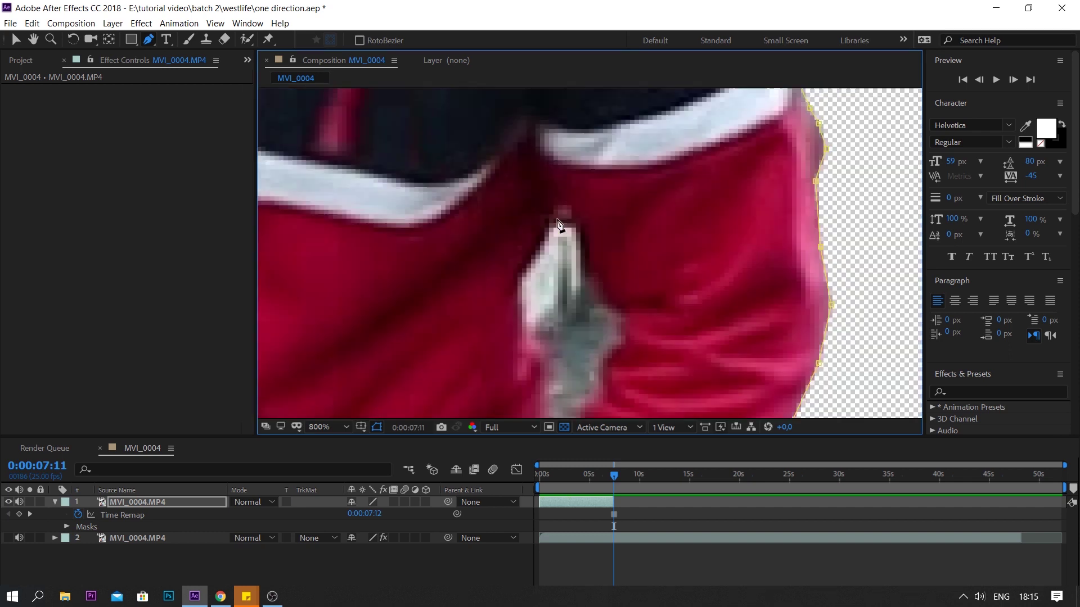
- Draw a second Pen mask around the background gap between the man's torso and his arm on the open-street side
left_click(557, 221)
left_click(542, 253)
left_click(529, 279)
left_click(524, 310)
scroll(562, 287, "down", 2)
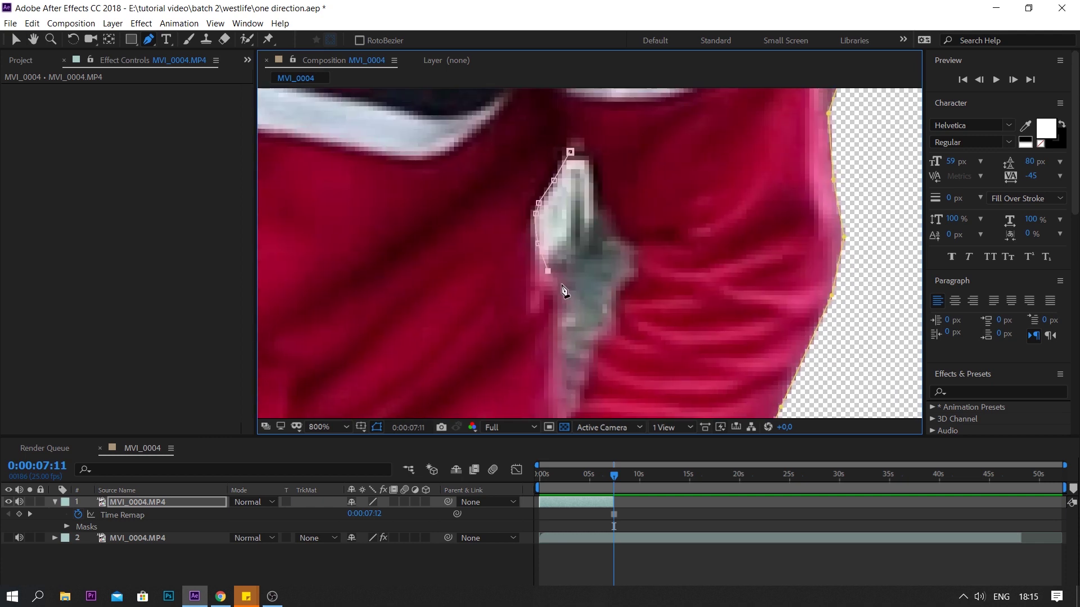
left_click(565, 395)
scroll(567, 371, "down", 2)
left_click(595, 295)
left_click(609, 254)
left_click(619, 238)
left_click(627, 223)
left_click(617, 196)
left_click(603, 188)
left_click(594, 162)
- Draw a third closed mask around the gap by the man's other arm and set Mask 3 to Subtract
scroll(612, 235, "up", 3)
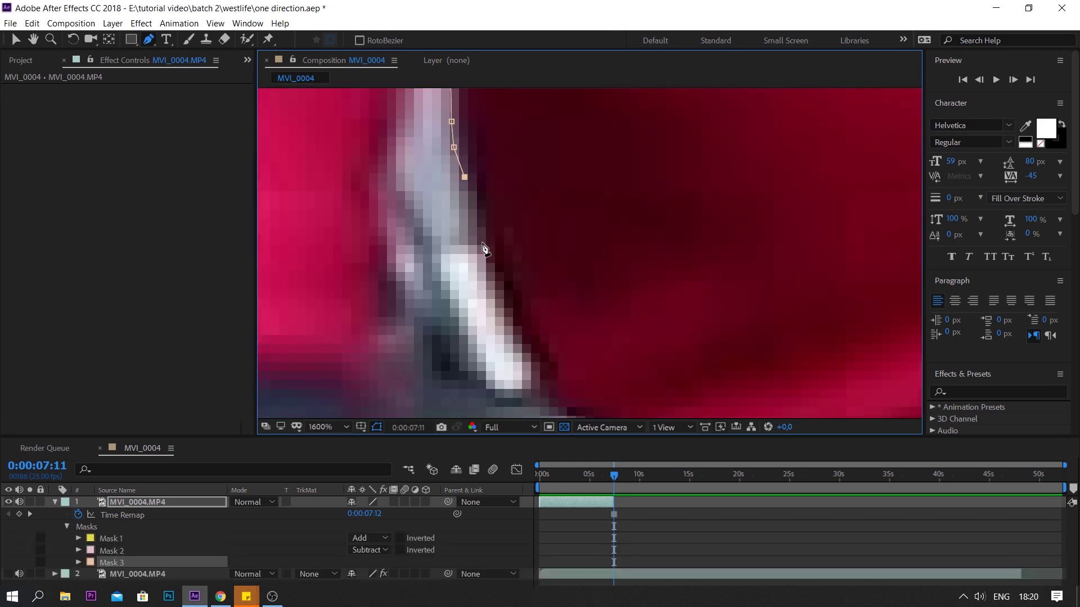
left_click(518, 388)
left_click(381, 210)
scroll(394, 225, "up", 2)
left_click(370, 172)
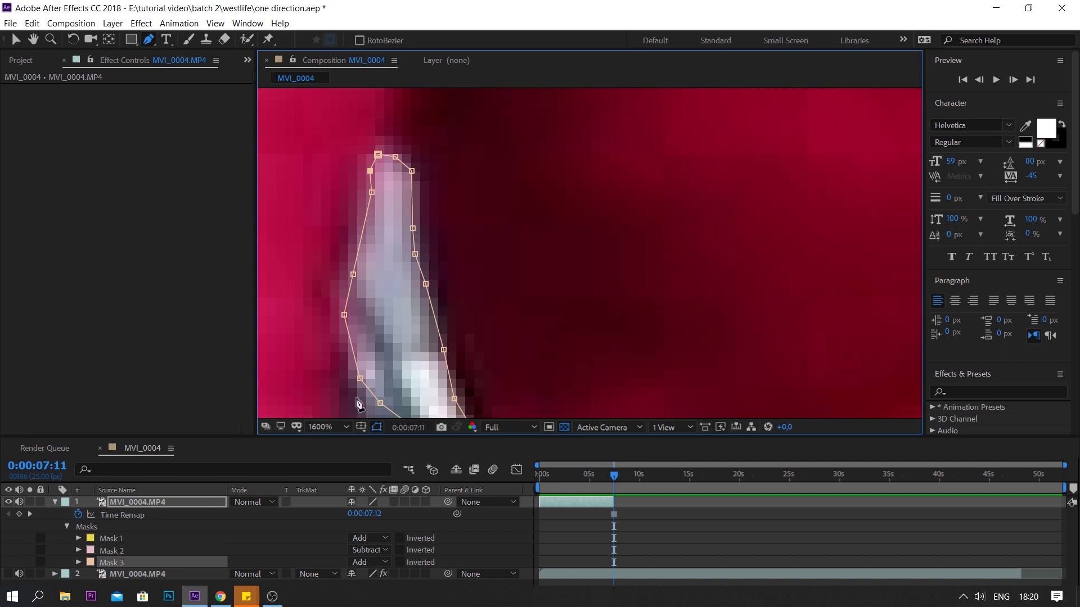
left_click(380, 562)
left_click(404, 495)
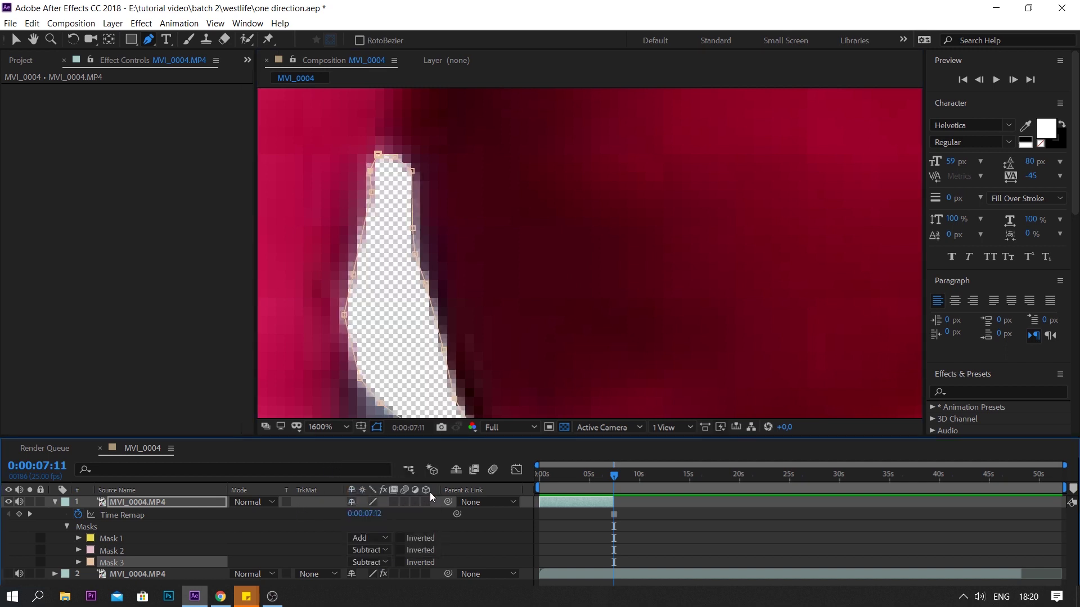
- Create a null and camera from the track points on the paving beside the man's front foot
key("comma")
key("comma")
key("comma")
key("comma")
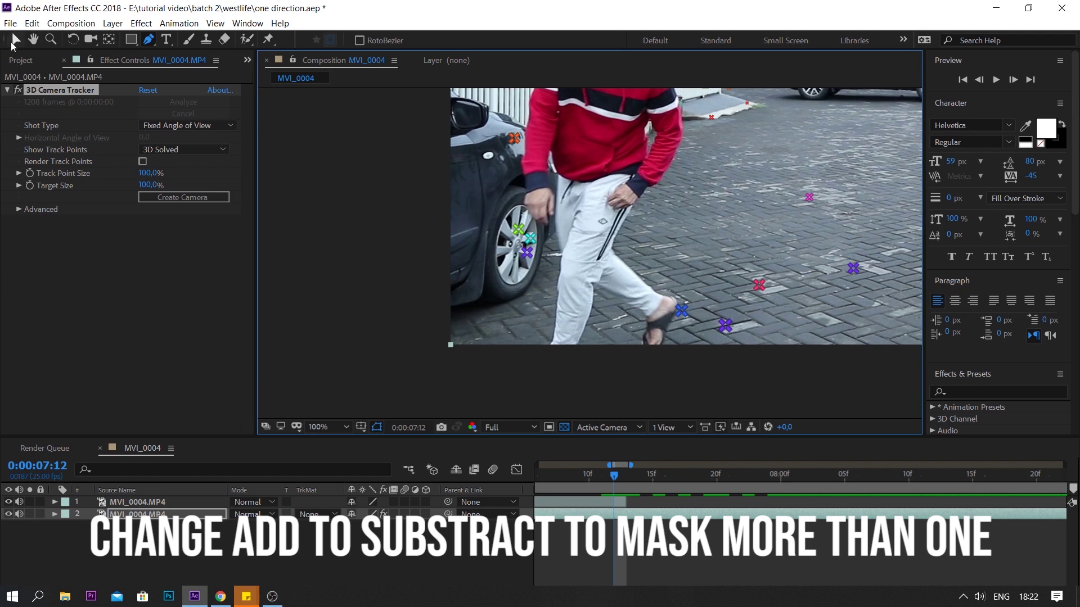
left_click(13, 43)
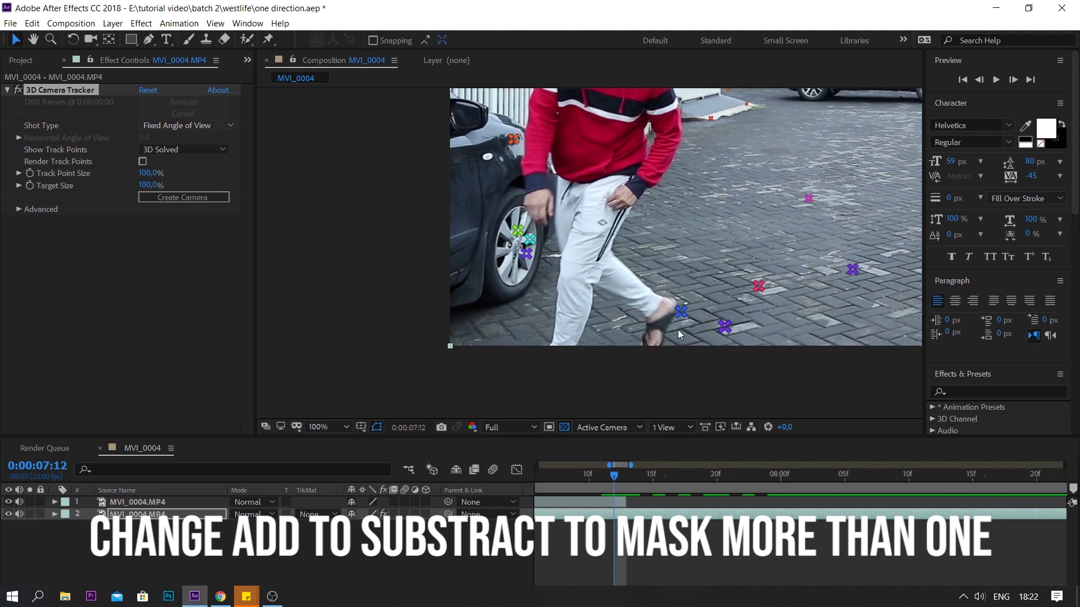
right_click(739, 305)
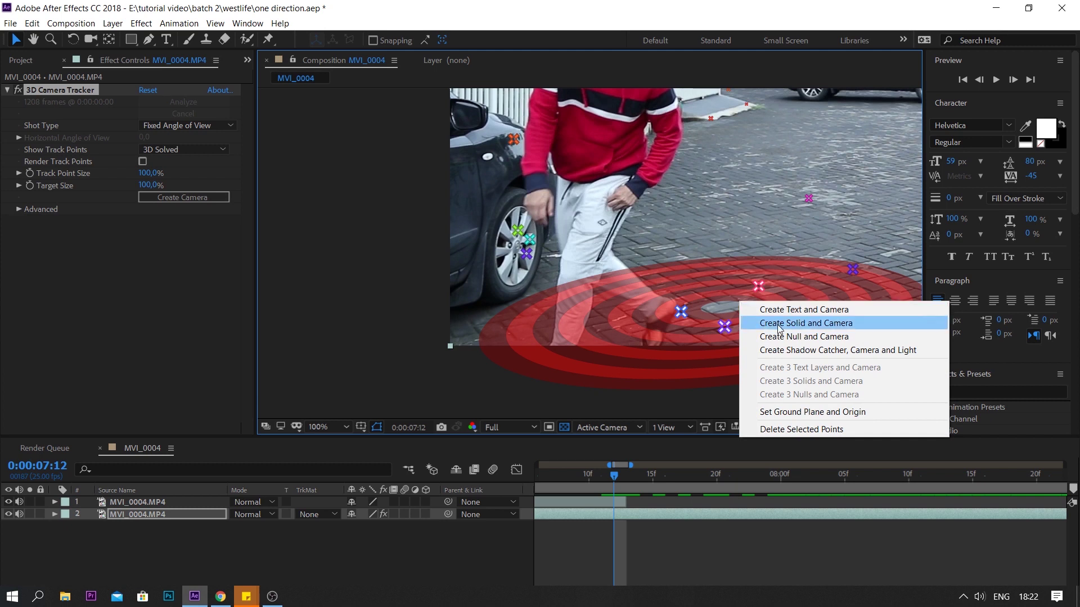
left_click(784, 337)
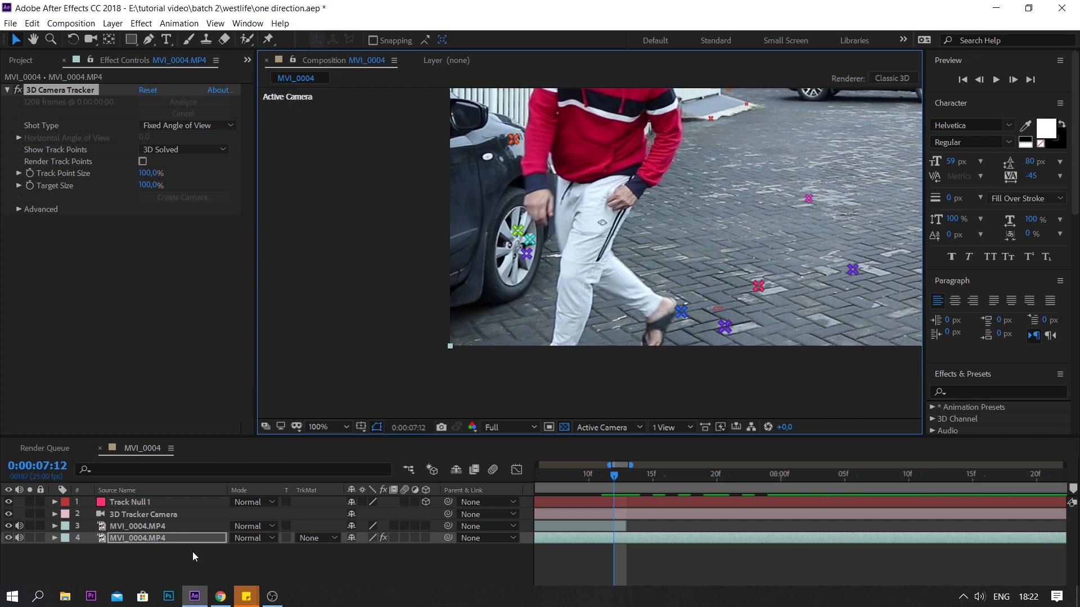
- Make the masked freeze-frame layer 3D and copy Track Null 1's position onto it
left_click(171, 528)
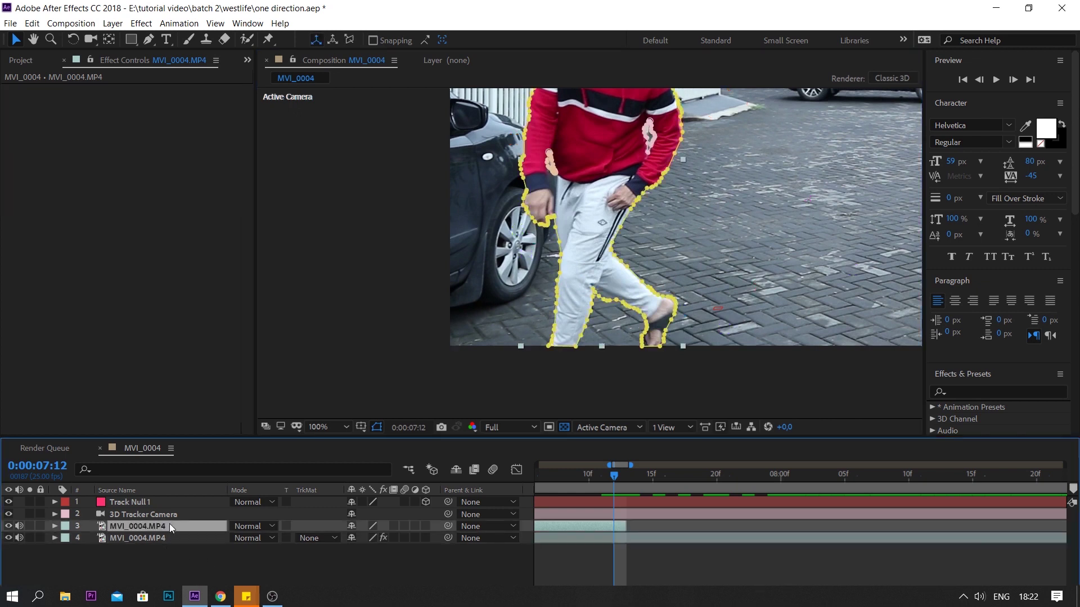
left_click(426, 526)
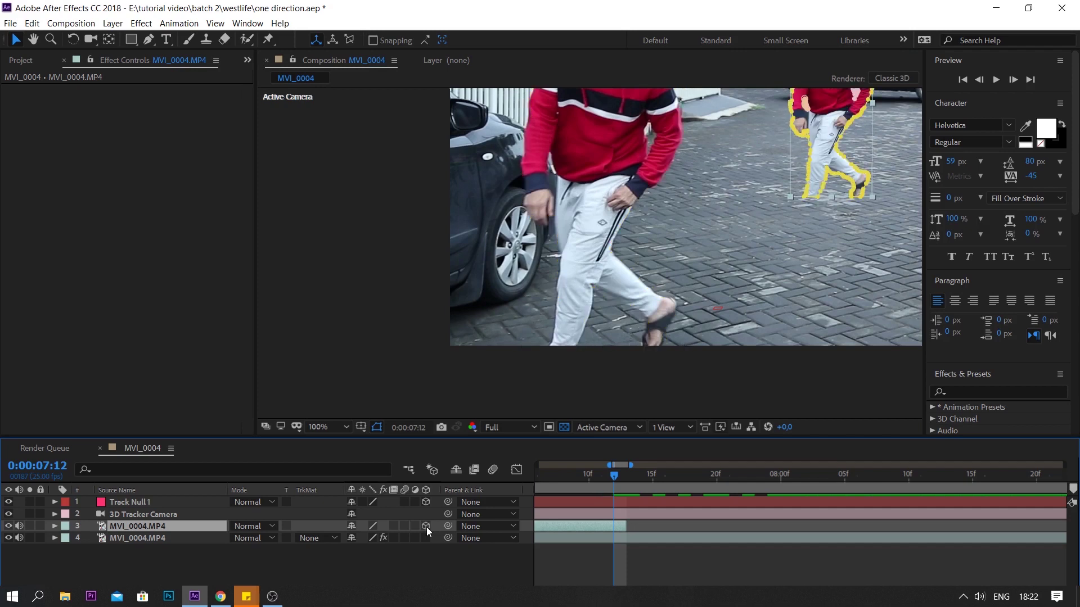
left_click(128, 503)
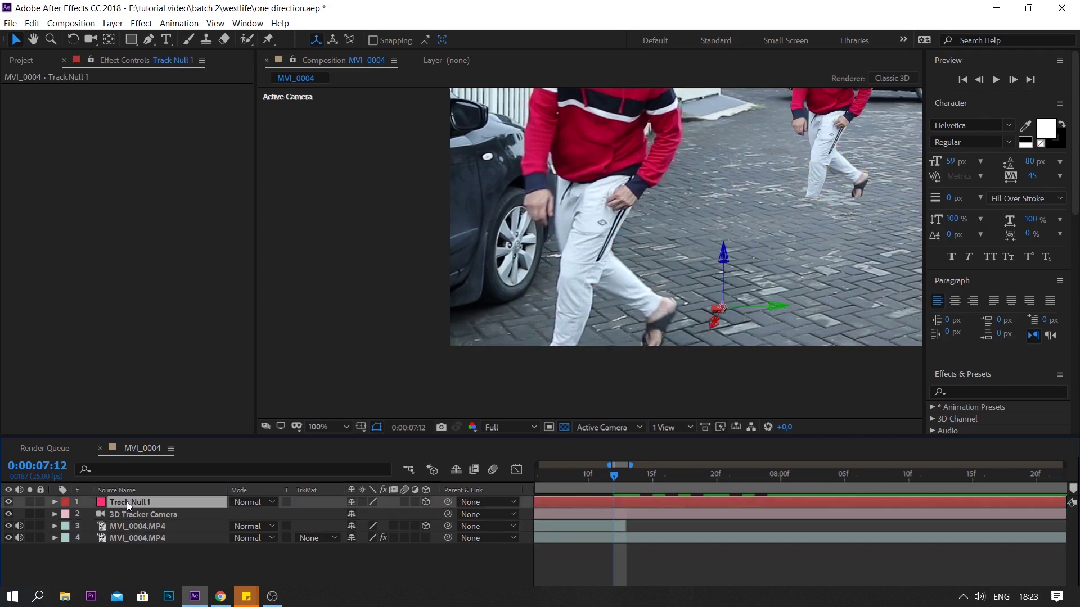
key("p")
left_click(123, 514)
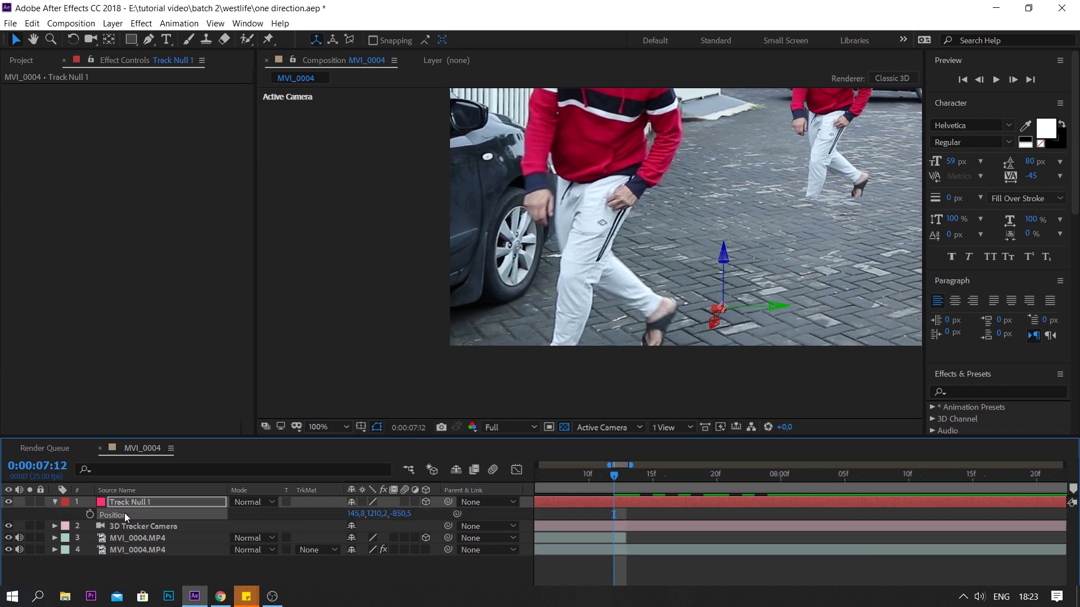
left_click(141, 538)
key("p")
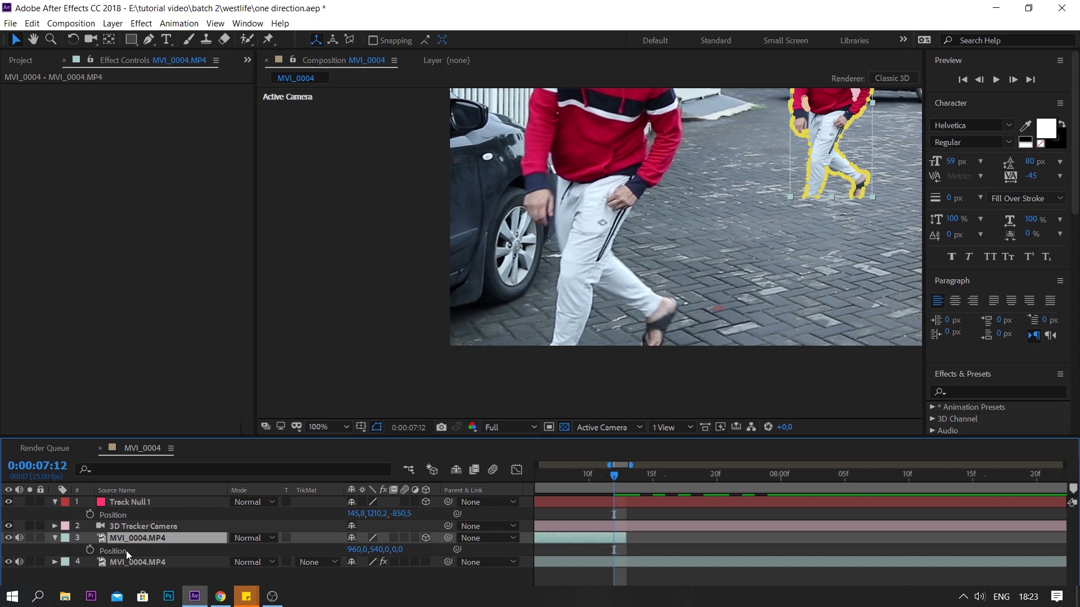
left_click(126, 551)
key("ctrl+v")
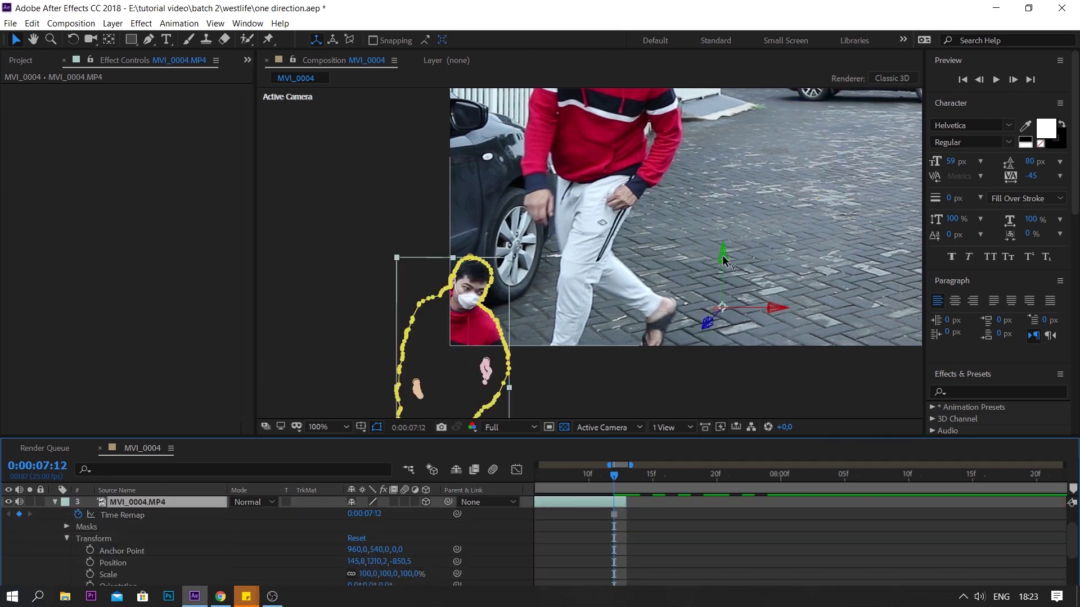
- Raise the masked freeze-frame layer along its vertical axis to a Y position of 841,2
left_click_drag(724, 259, 726, 51)
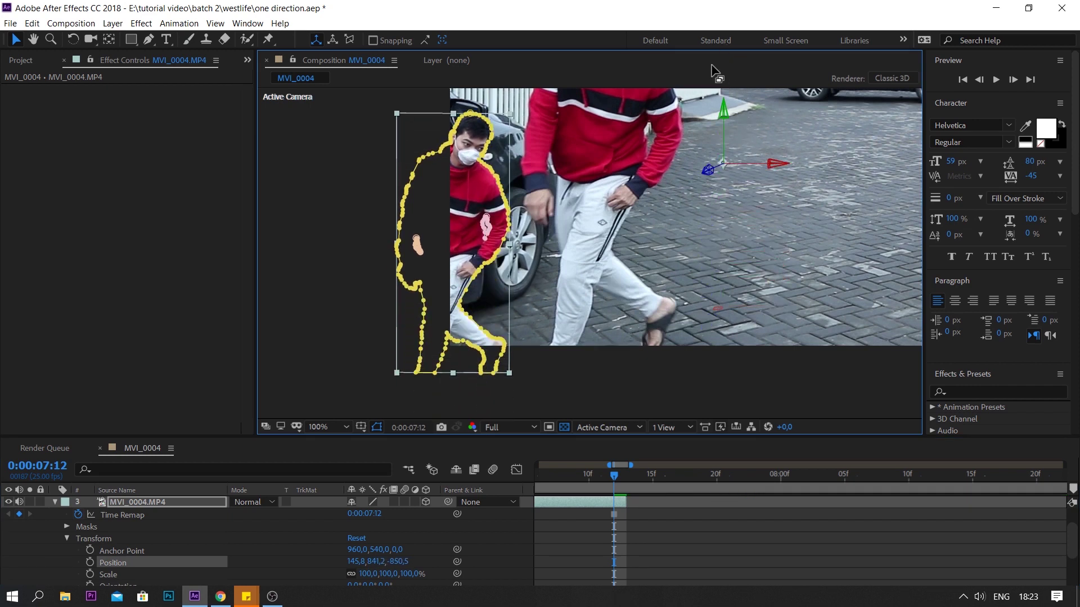
left_click_drag(770, 197, 595, 364)
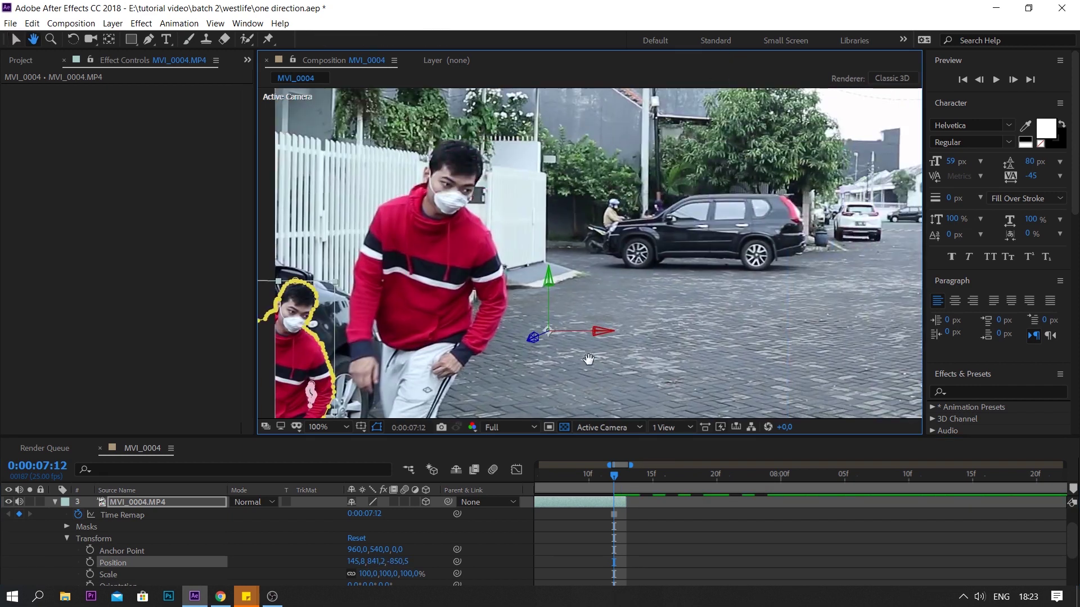
left_click_drag(550, 282, 554, 208)
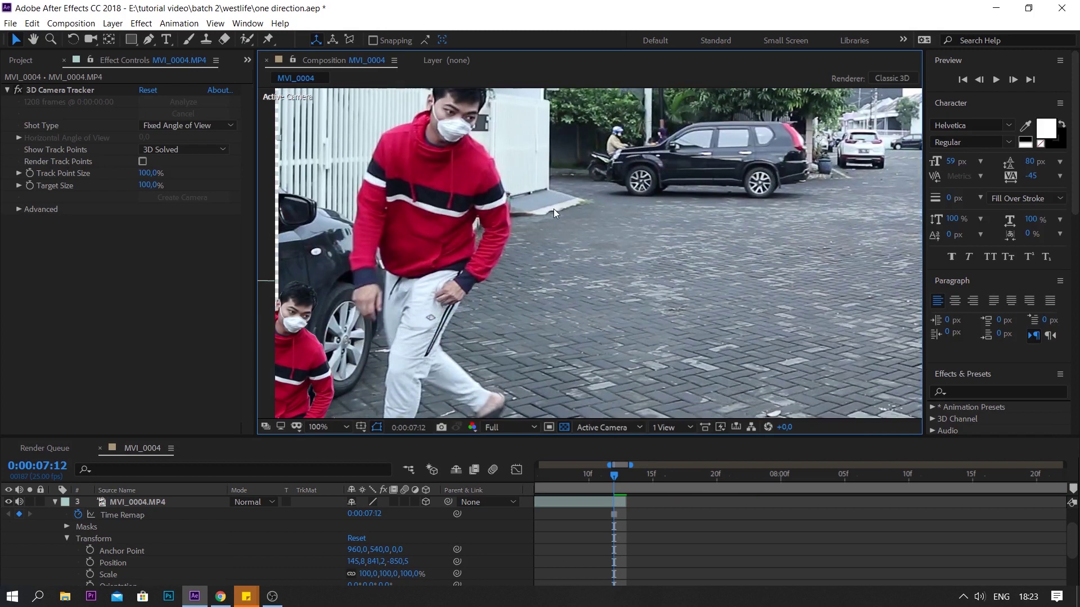
key("ctrl+z")
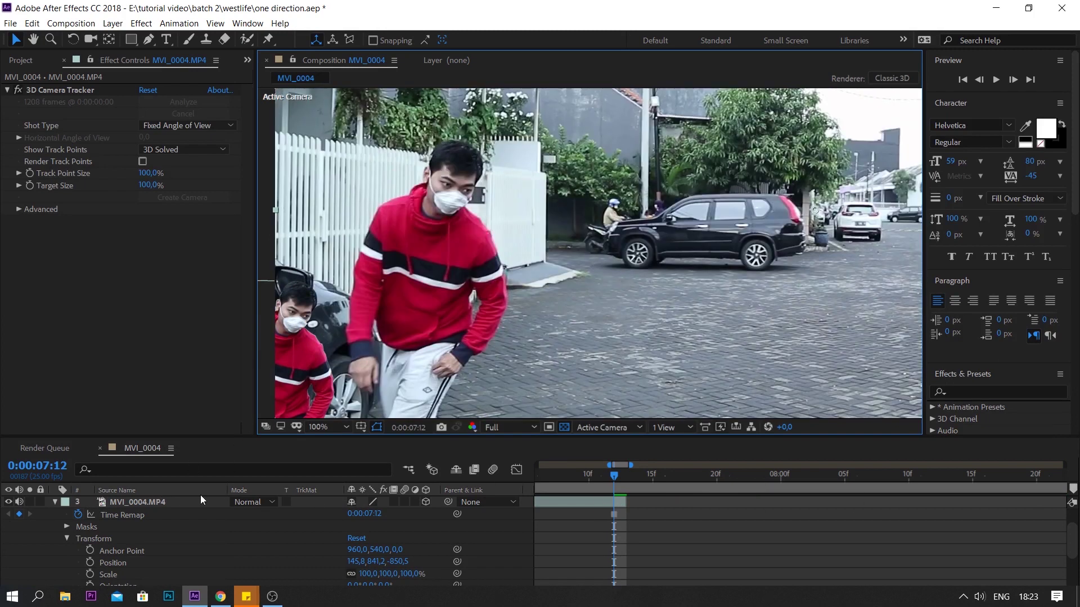
- Move the masked freeze-frame layer further up and to the right so the cutout overlaps the walking man
left_click(54, 503)
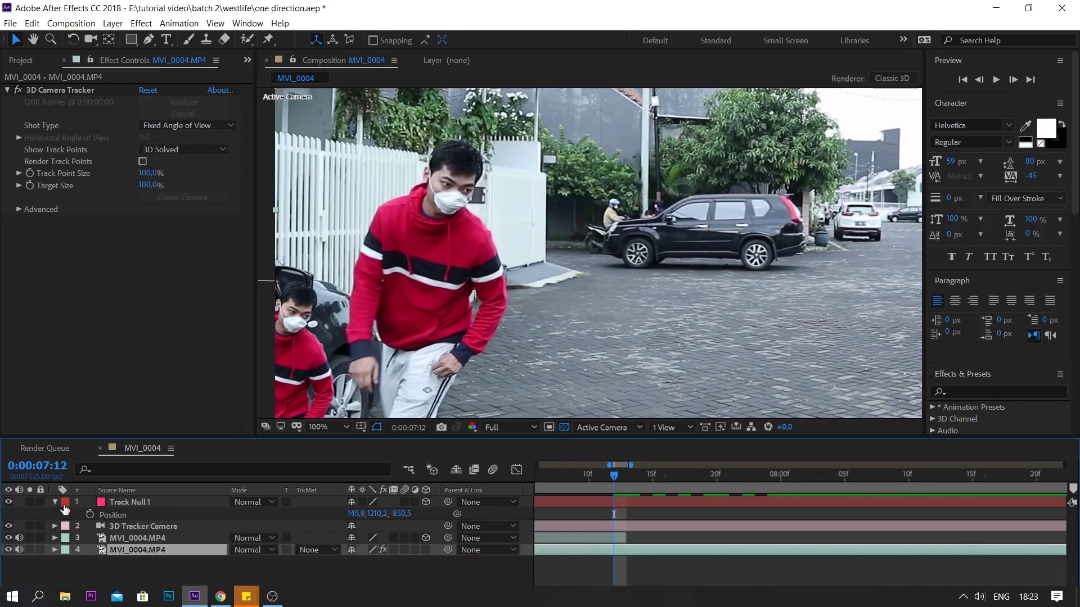
left_click(84, 539)
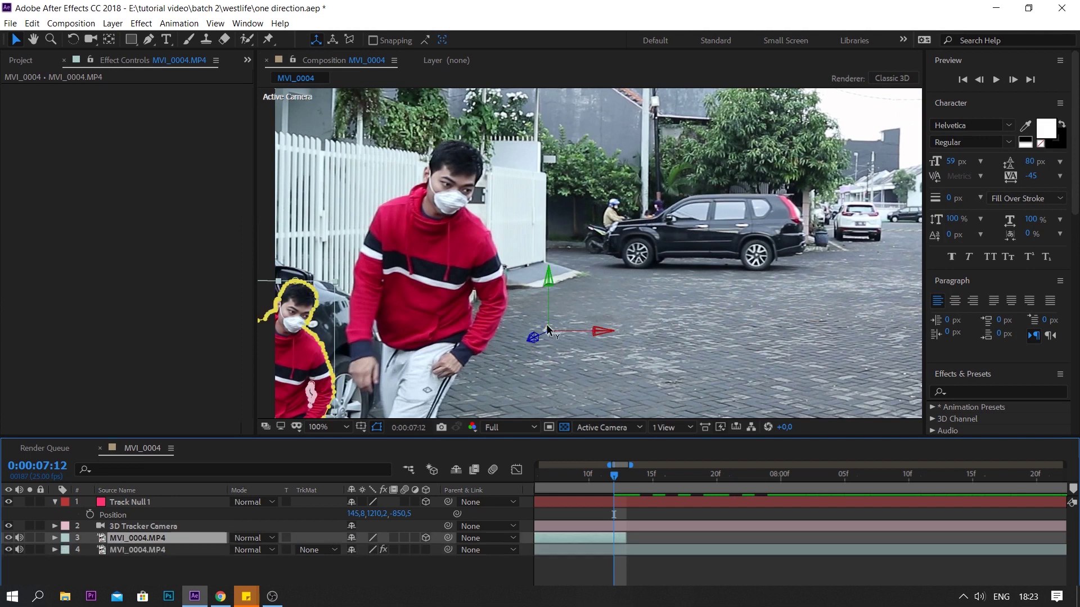
left_click_drag(549, 267, 592, 173)
left_click_drag(601, 211, 794, 211)
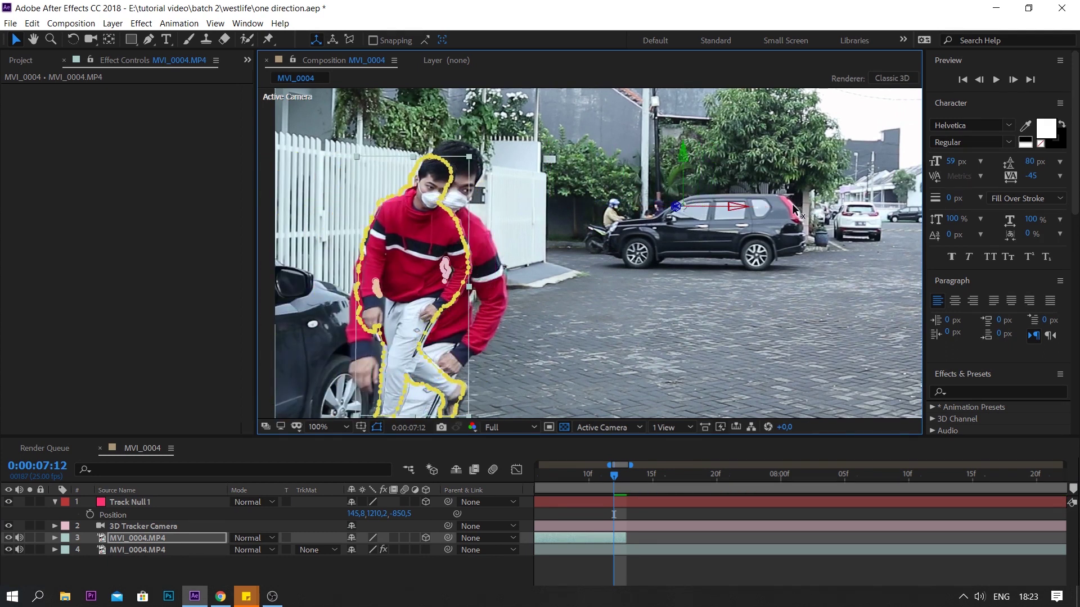
- Scale the freeze-frame layer to 143,1% and shift it along X to 818,7 so the cutout matches the walking man
left_click(170, 539)
key("s")
left_click_drag(366, 551, 377, 550)
left_click_drag(743, 208, 801, 209)
left_click_drag(375, 551, 383, 550)
left_click_drag(801, 208, 833, 209)
left_click_drag(379, 551, 383, 551)
left_click_drag(848, 209, 866, 211)
- Lower the freeze-frame layer's opacity to 50% and compare the cutout with the man beneath it
left_click(156, 537)
key("t")
left_click_drag(352, 551, 324, 550)
left_click(54, 538)
left_click(54, 538)
scroll(880, 501, "down", 2)
key("ctrl+z")
key("ctrl+z")
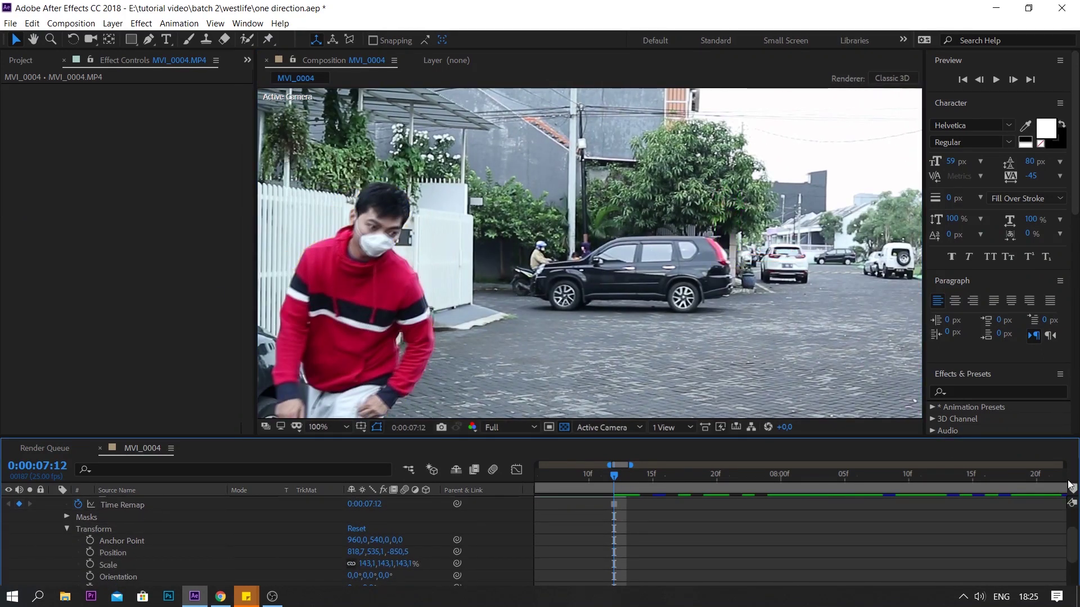
- Set the freeze-frame layer's opacity to 100%
scroll(12, 542, "up", 2)
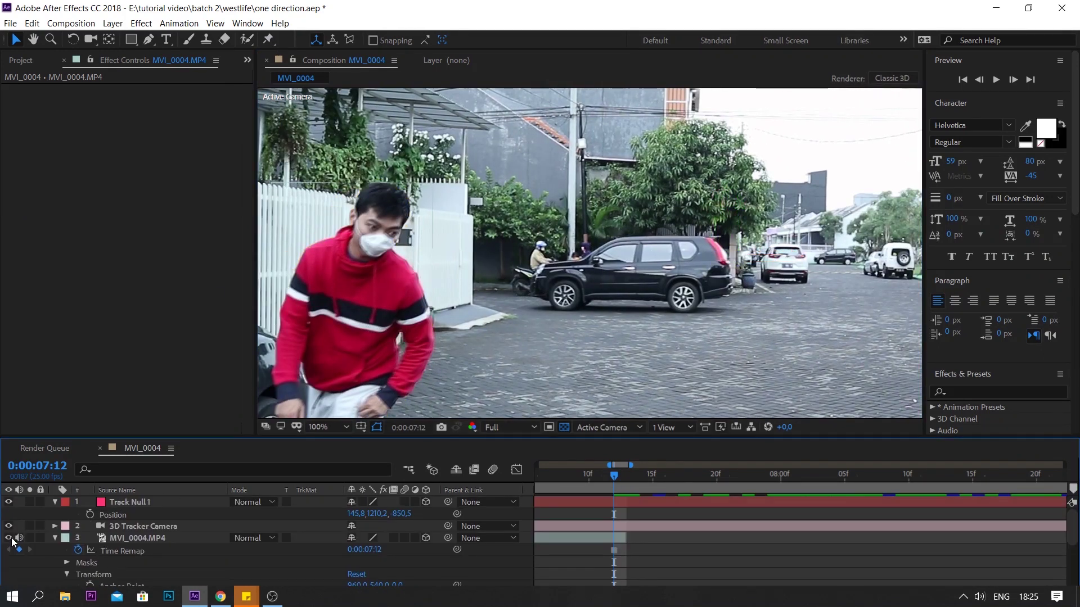
left_click(128, 538)
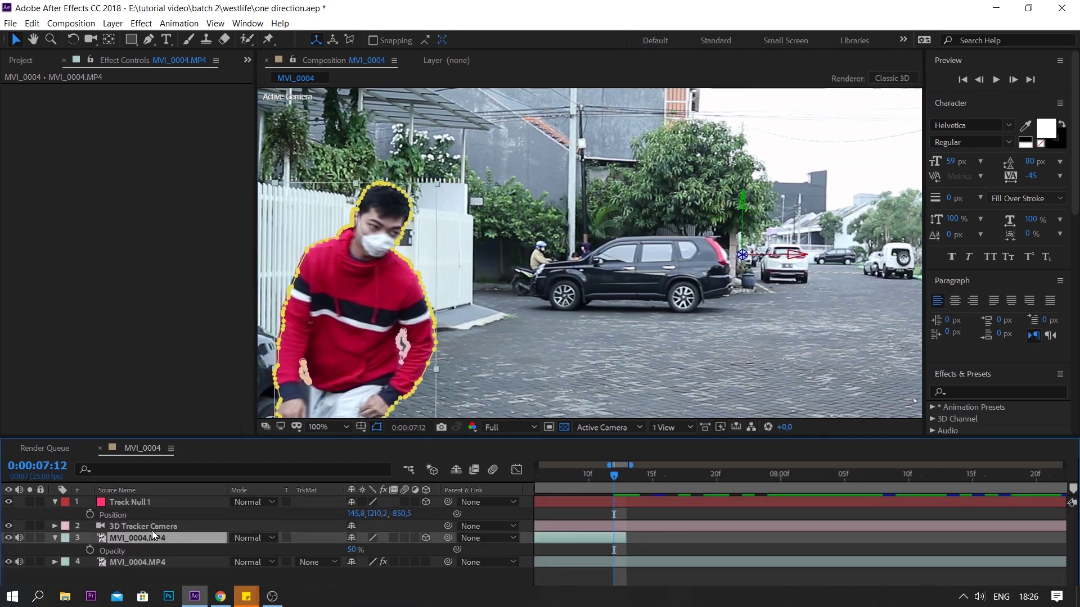
left_click_drag(356, 550, 733, 539)
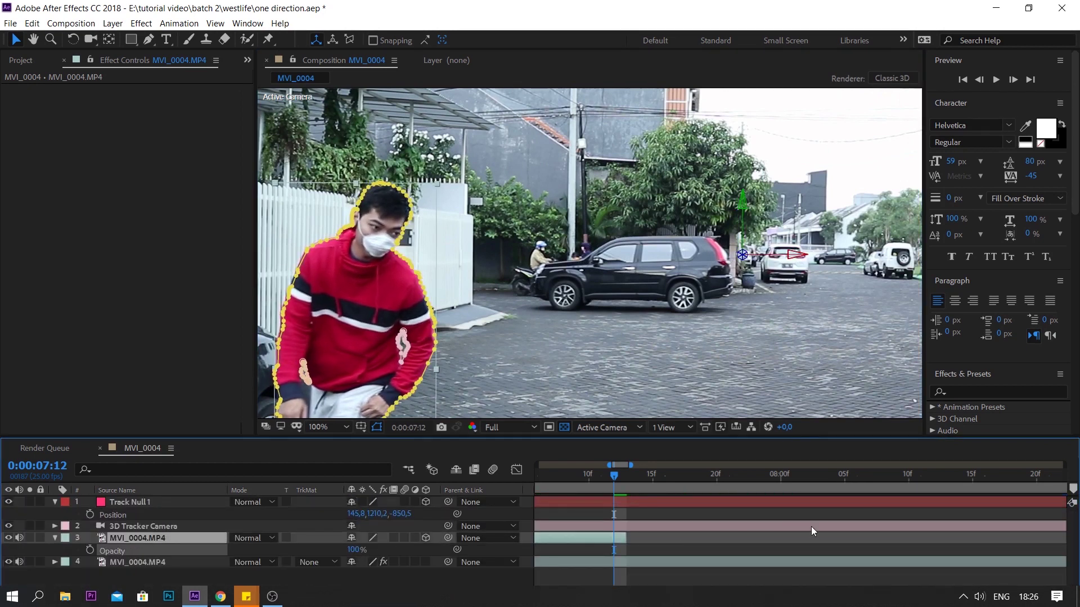
- Open the Auto-Orientation settings of the freeze-frame layer and accept them
right_click(181, 539)
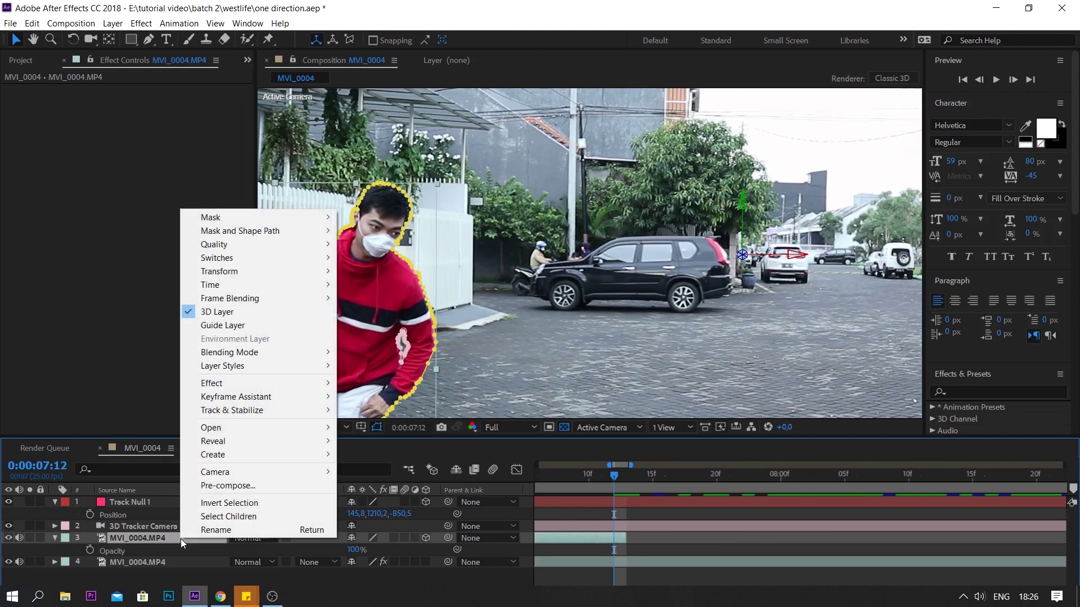
mouse_move(285, 274)
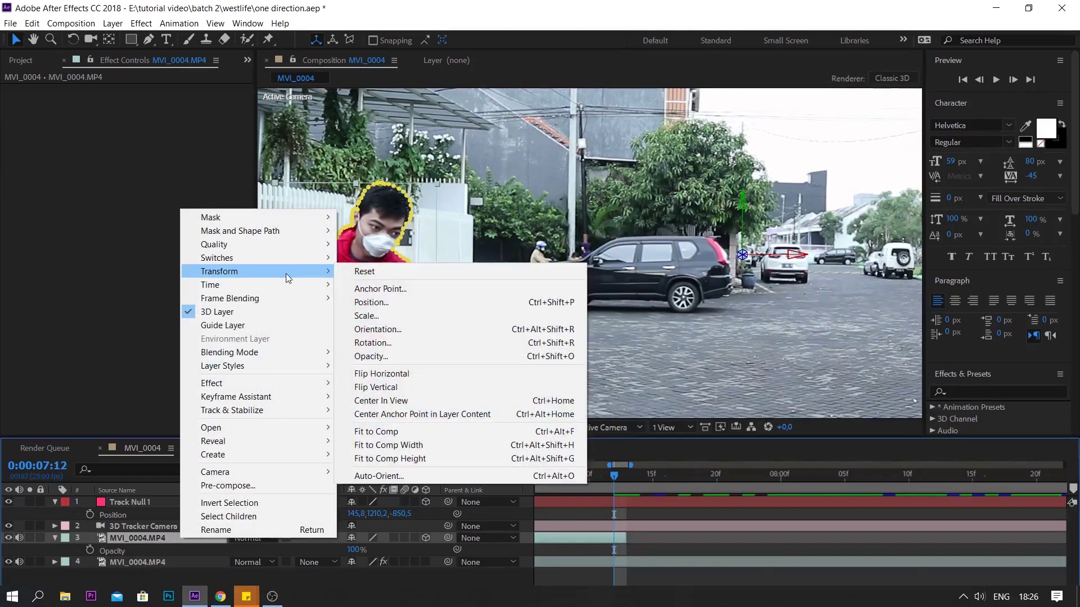
left_click(423, 477)
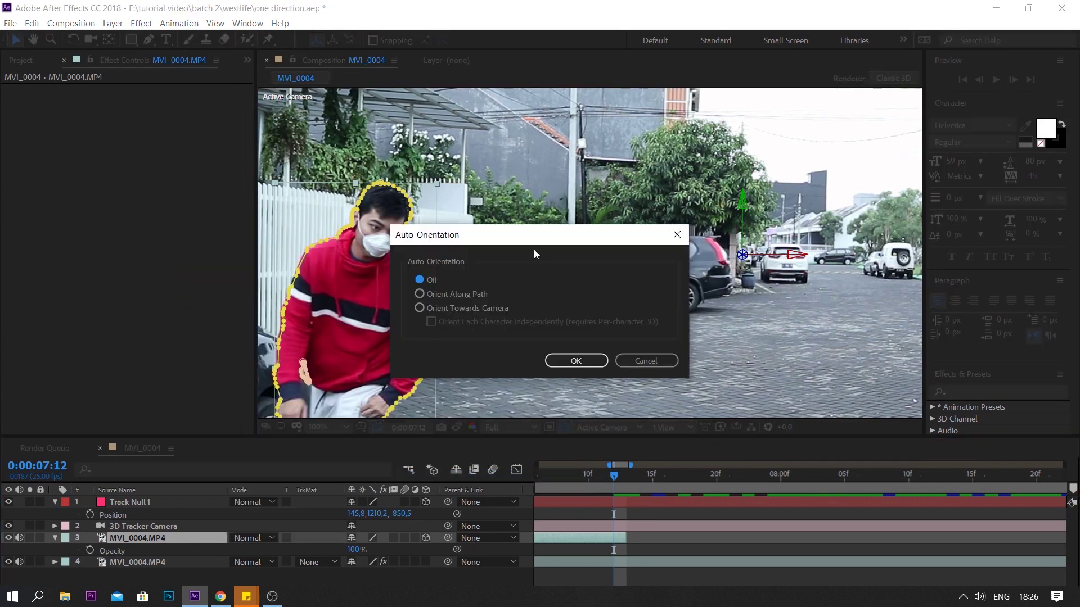
left_click(576, 361)
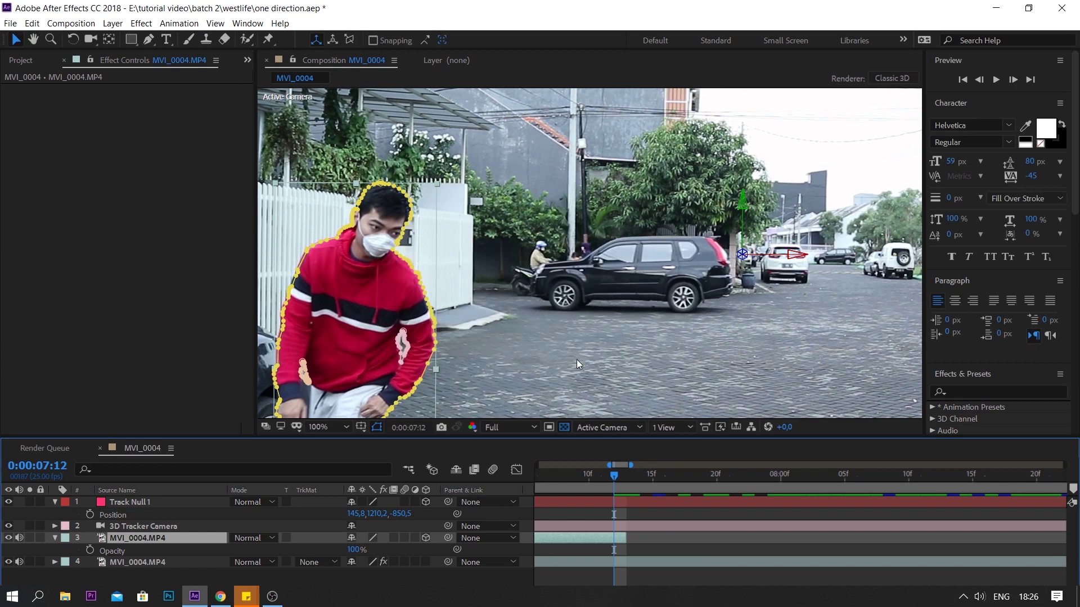
- Rename the masked freeze-frame layer as "freeze frame 1"
right_click(179, 538)
left_click(225, 590)
type("fre")
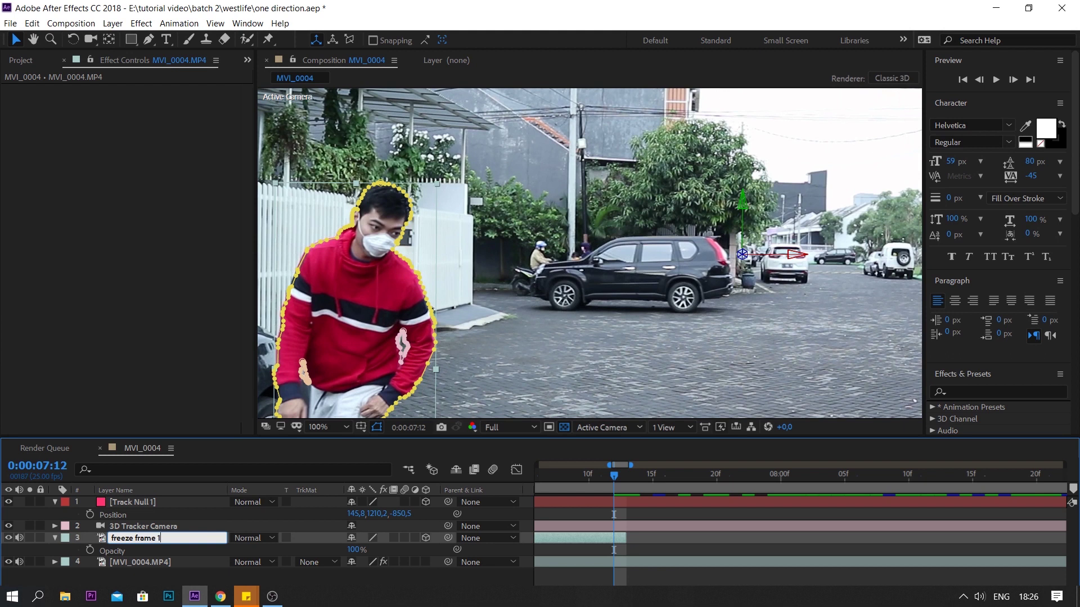
type("eze frame 1")
key("Return")
- Go back to 0:00:06:03 and change the composition view's magnification to check the clone against the moving man
left_click_drag(610, 477, 463, 487)
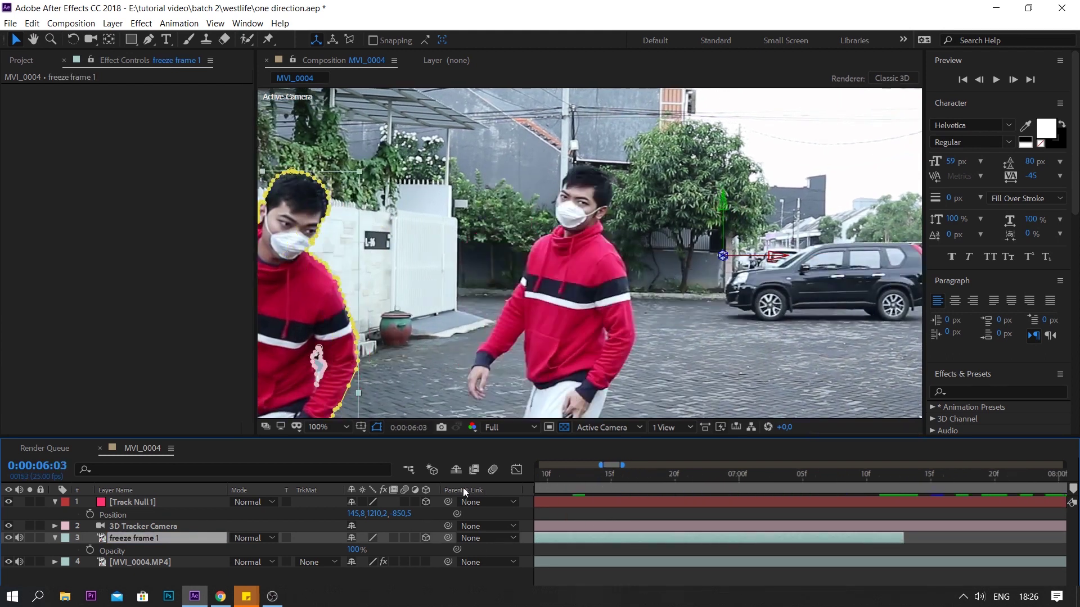
left_click(322, 428)
left_click(334, 192)
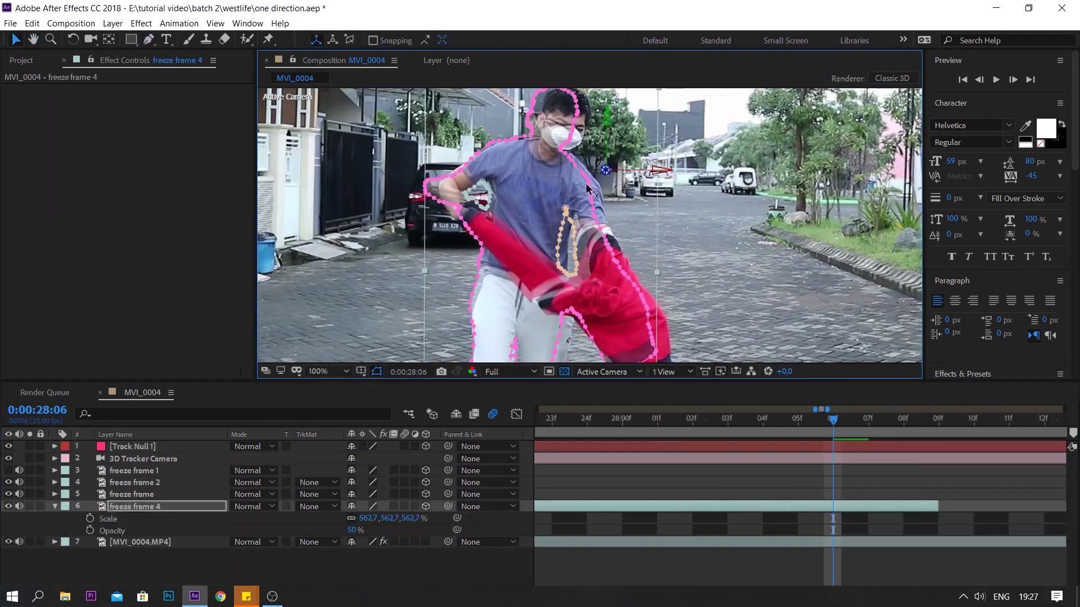
- Advance the current time to 0:00:28:08 to check the freeze frame 4 clone
right_click(884, 179)
mouse_move(912, 251)
key("Page_Down")
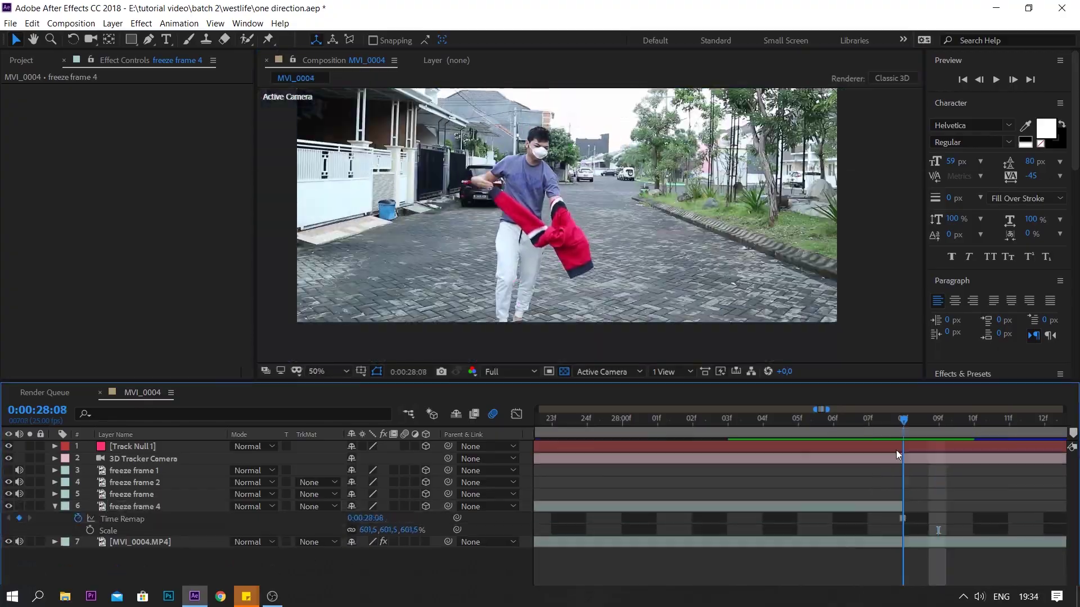